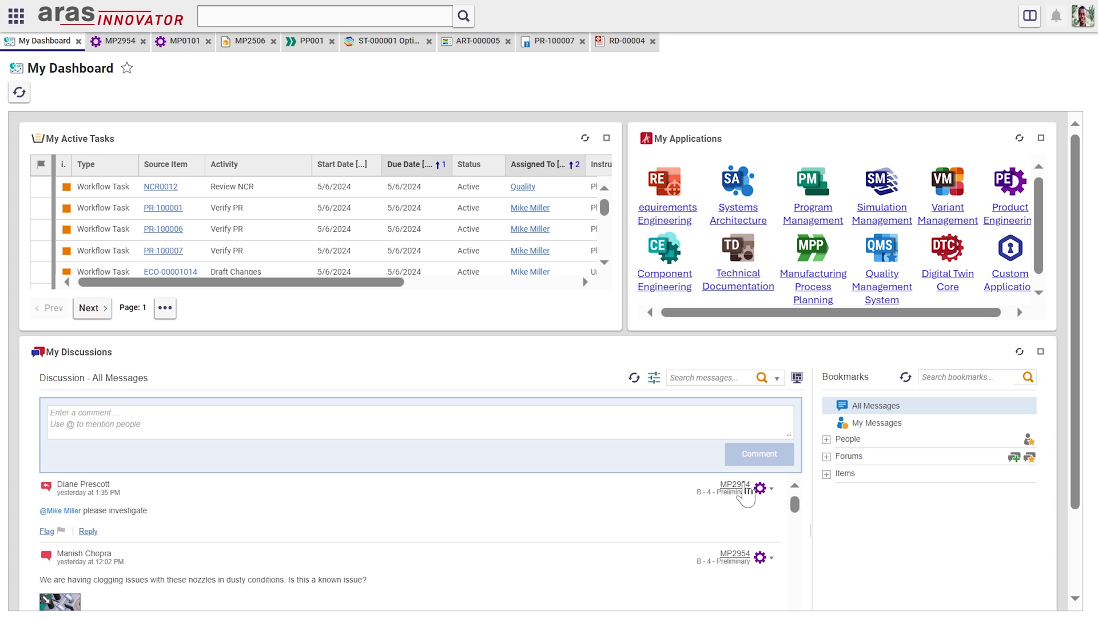
- Open the Extruder part MP2954 from its link in the My Discussions comment
left_click(743, 486)
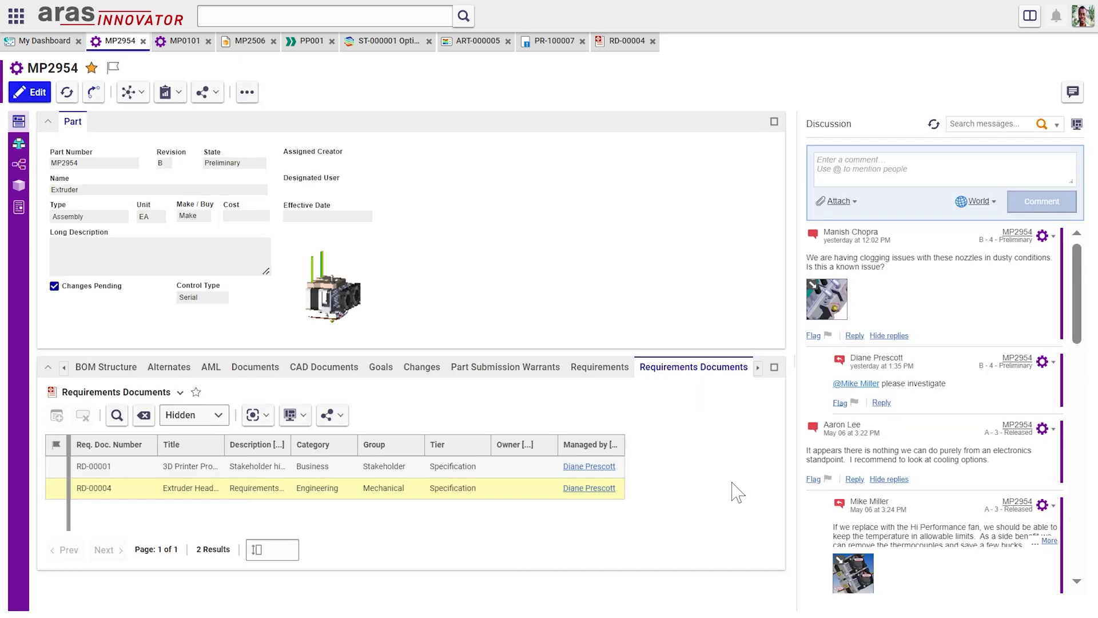
- Show MP2954's BOM Structure, then view the red-circled nozzle snapshot in 3D
left_click(73, 370)
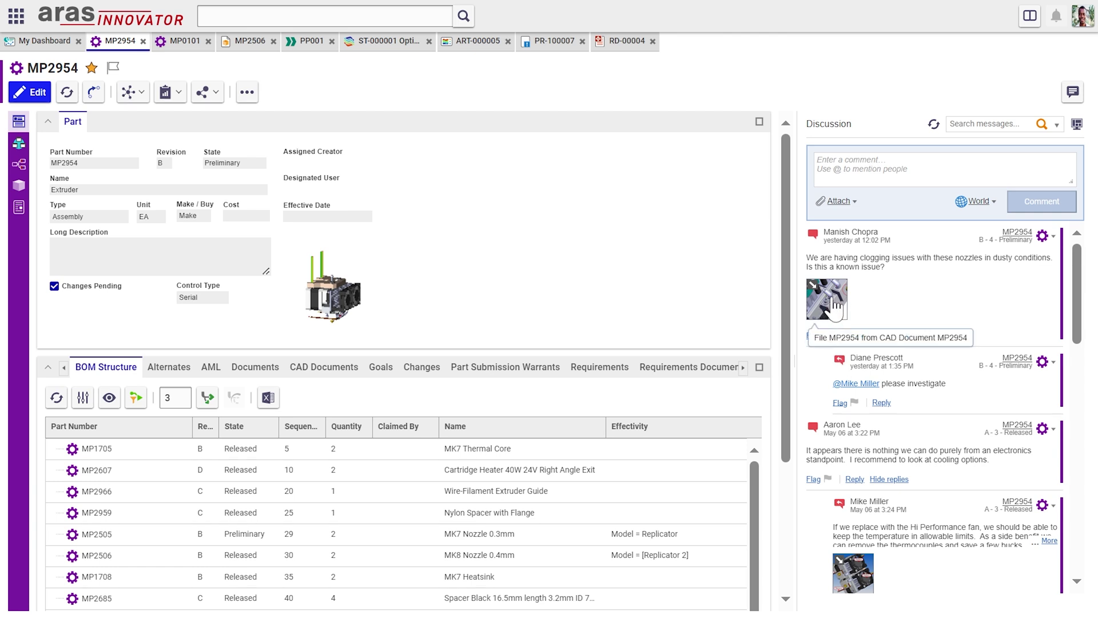
left_click(833, 300)
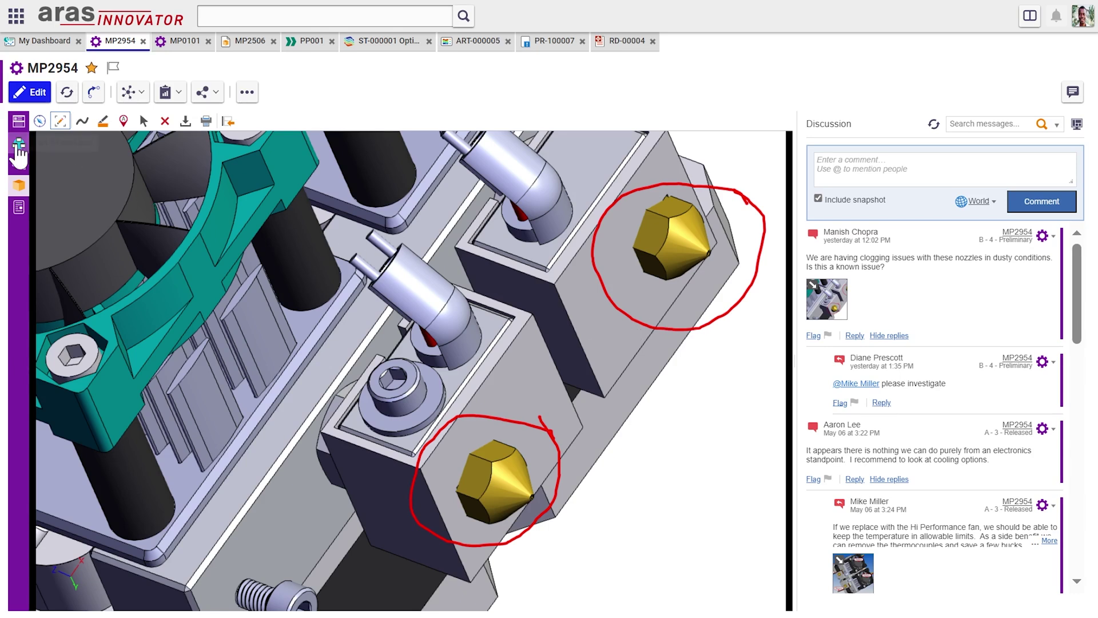
- From the Extruder's relationship graph, open the parent assembly MP0101 Makerbot Replicator
left_click(18, 145)
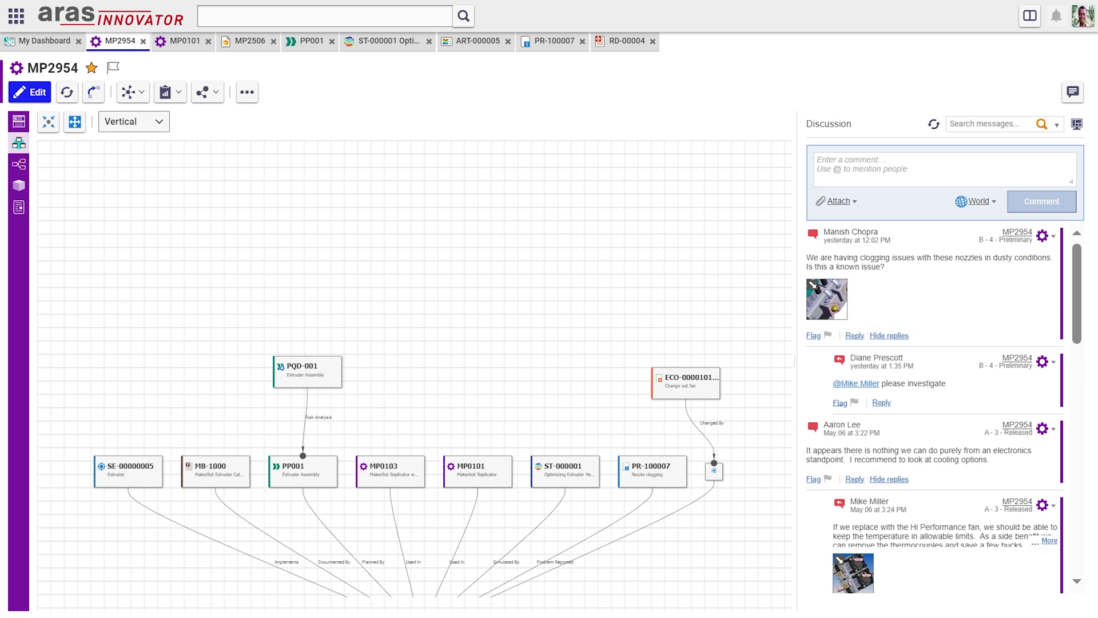
right_click(478, 473)
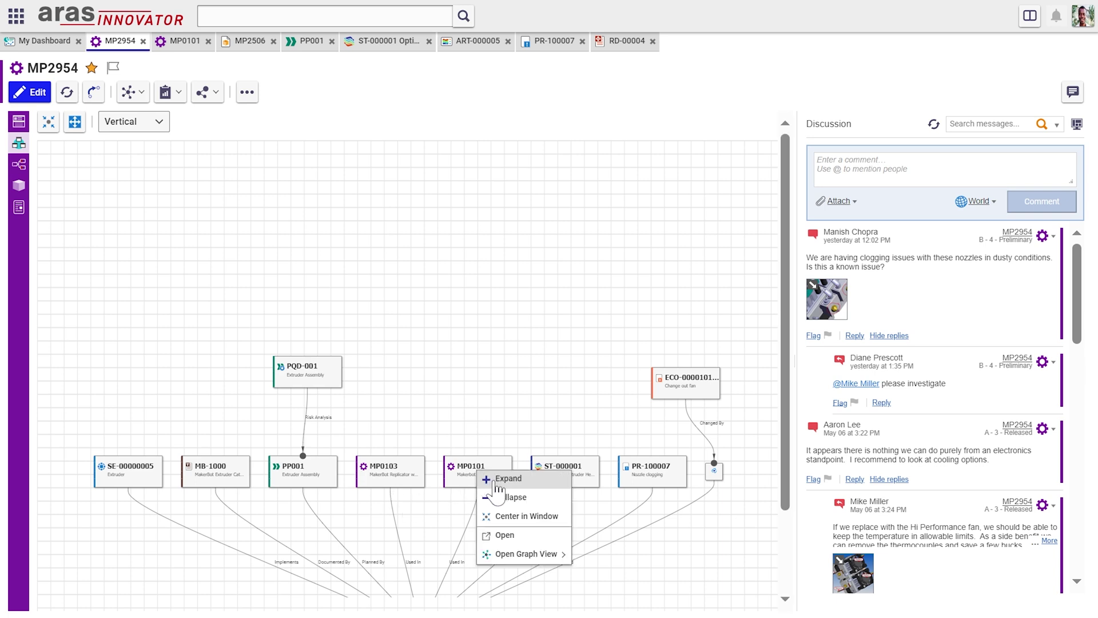
left_click(499, 538)
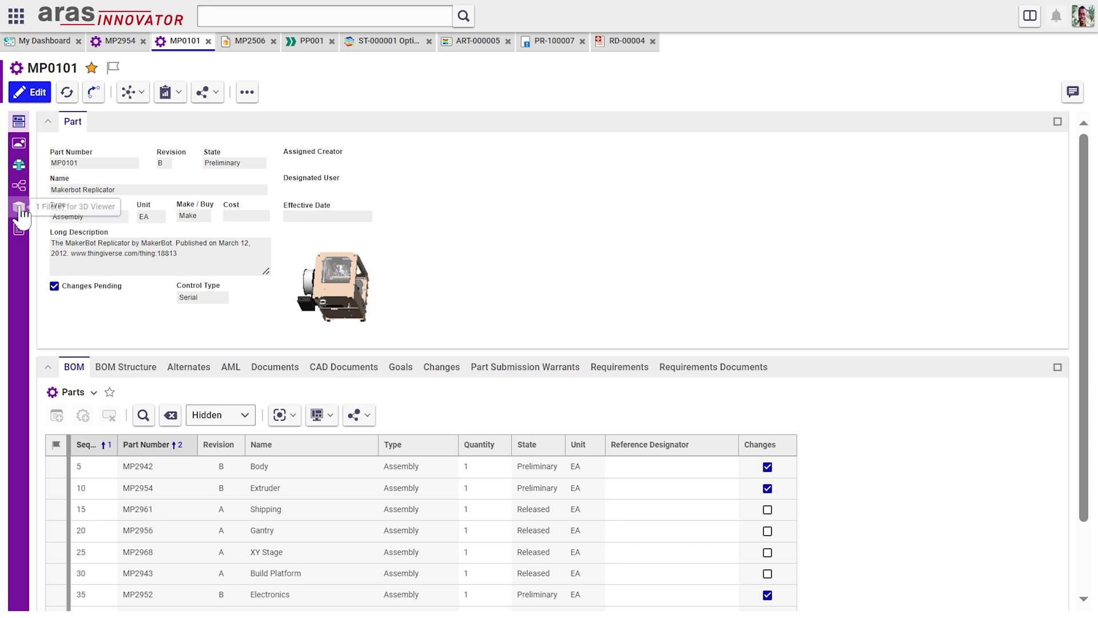
- In the Replicator's 3D model, select and isolate the extruder assembly MP2954
left_click(20, 207)
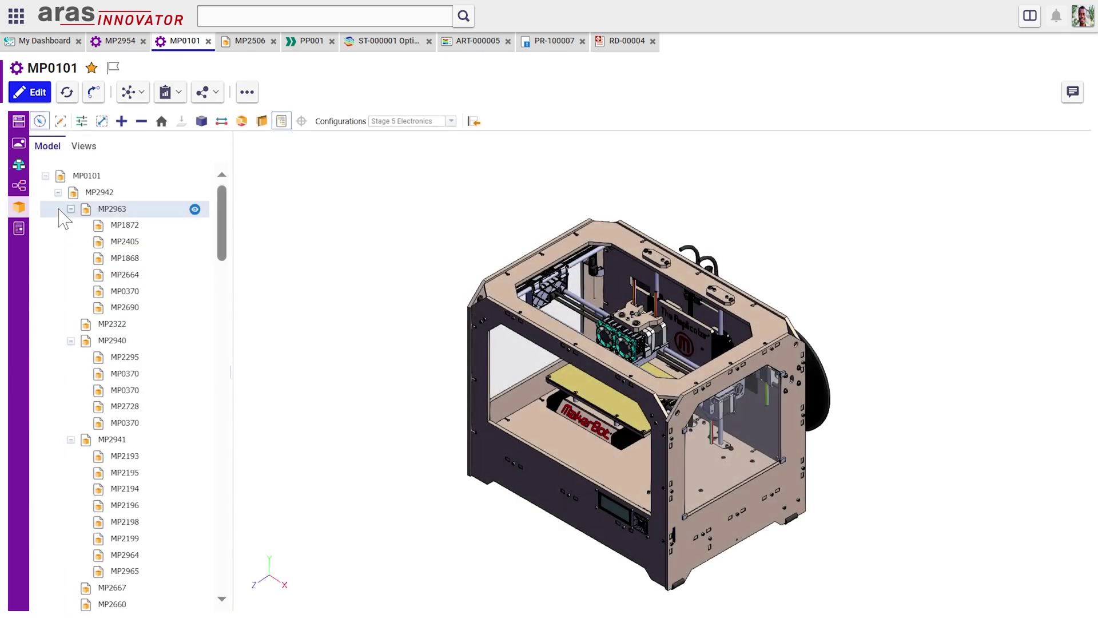
left_click_drag(432, 388, 549, 309)
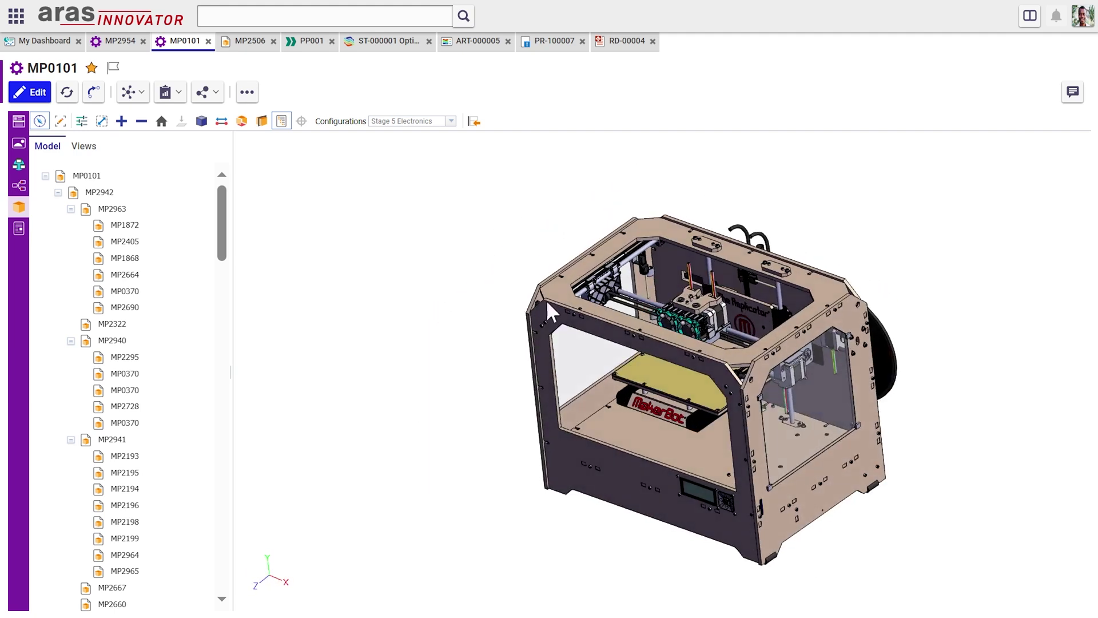
scroll(733, 358, "up", 3)
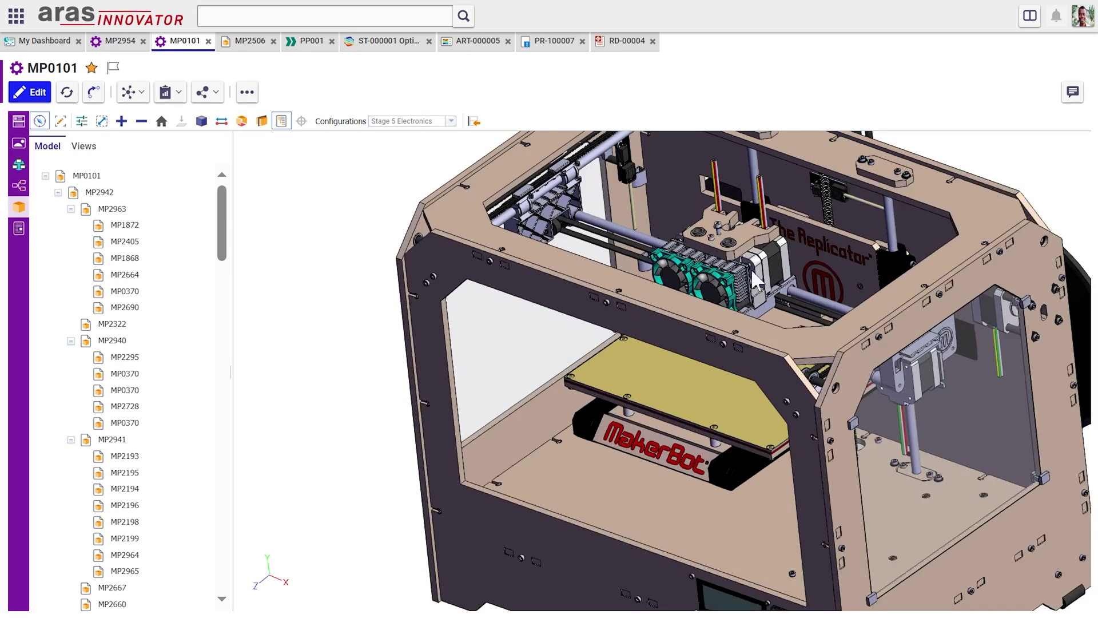
left_click(711, 235)
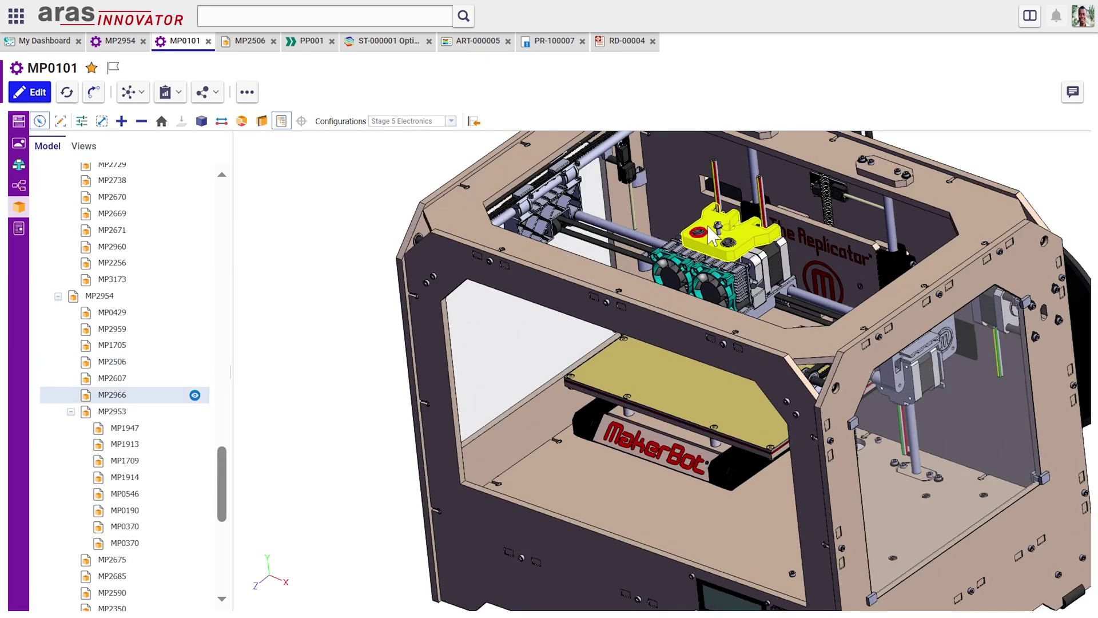
right_click(711, 234)
left_click(158, 296)
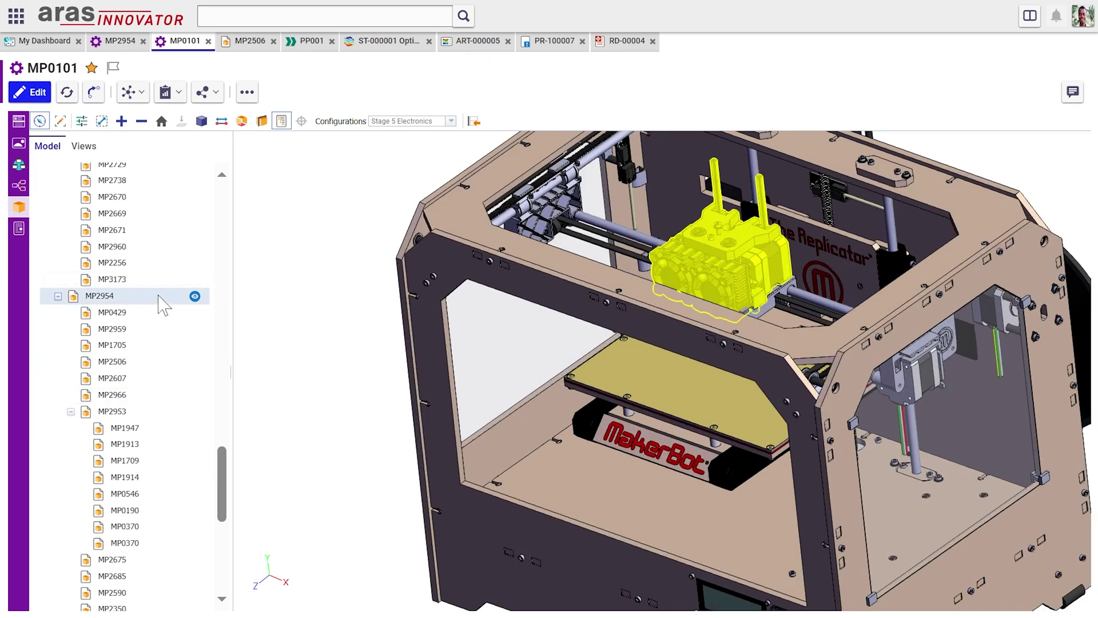
right_click(109, 300)
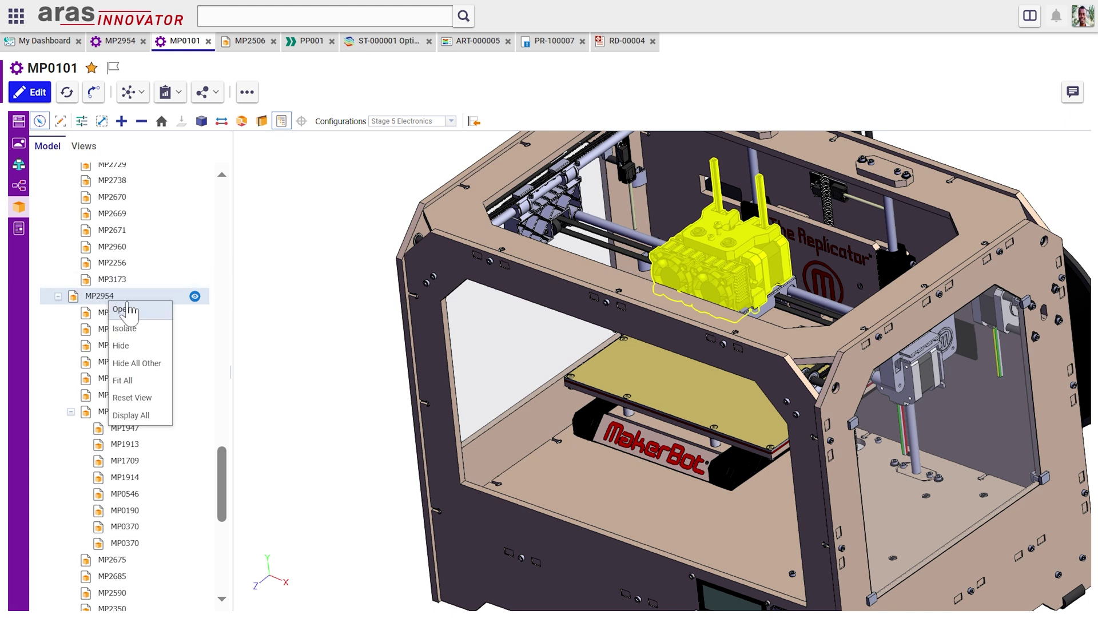
left_click(145, 330)
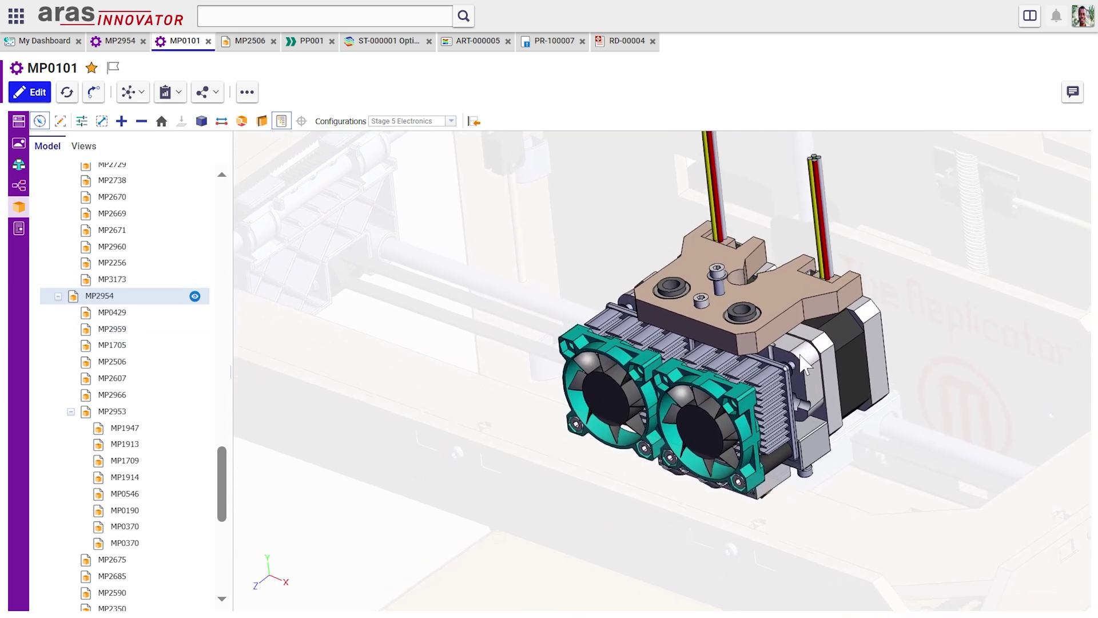
- Partly explode the isolated extruder and orbit it to expose both nozzles
left_click_drag(805, 366, 662, 325)
left_click(242, 121)
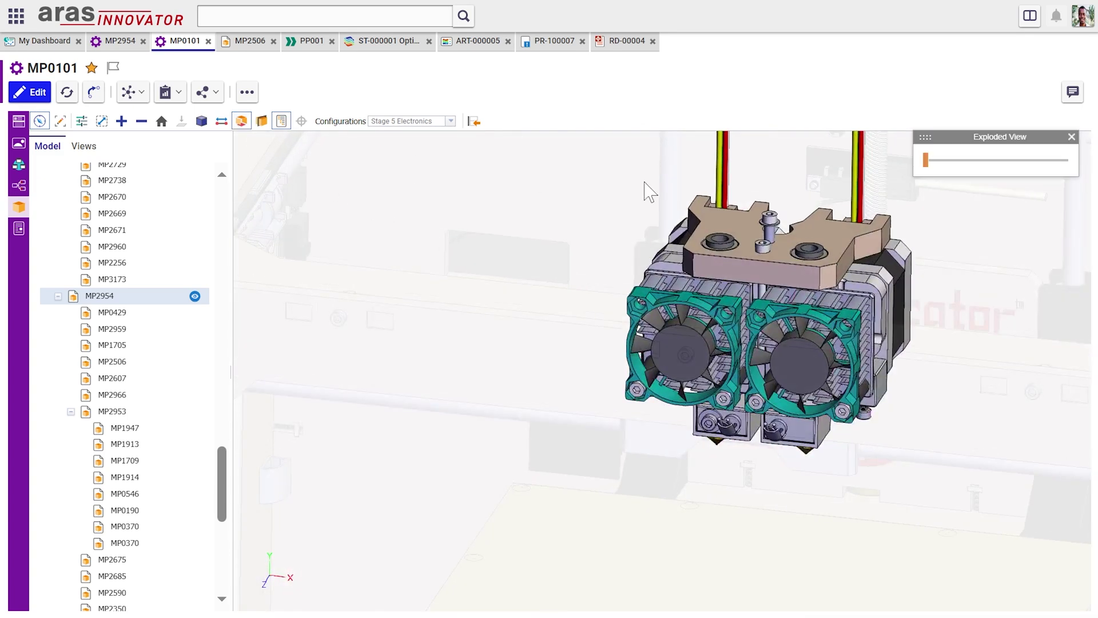
left_click_drag(926, 160, 962, 163)
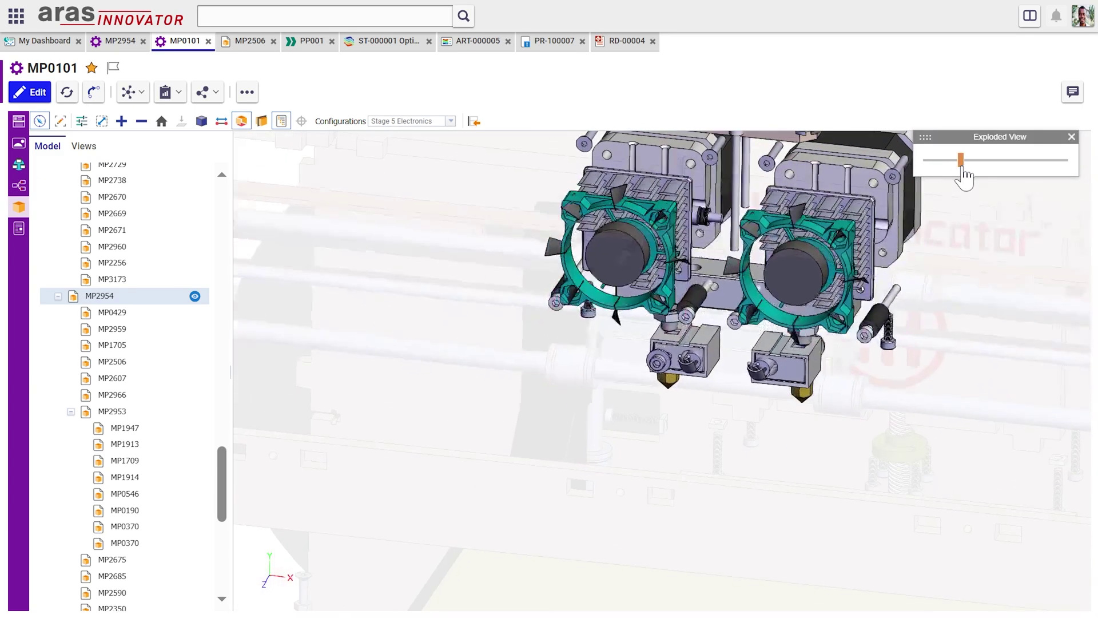
left_click_drag(679, 473, 818, 392)
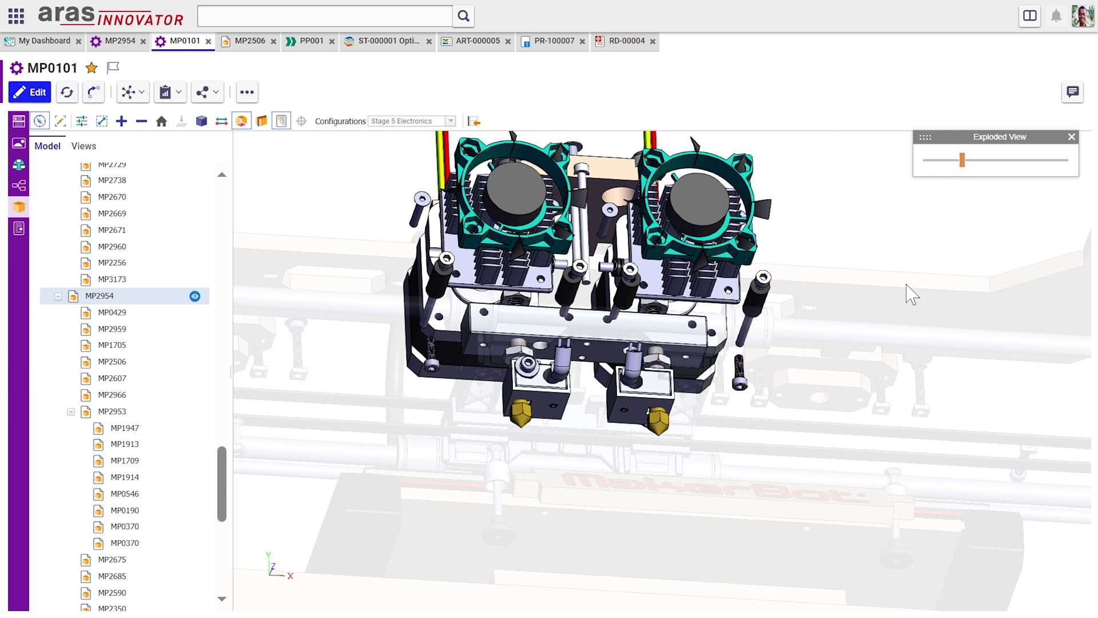
- Open the left nozzle's CAD document MP2506 from the 3D model
left_click(523, 421)
right_click(525, 428)
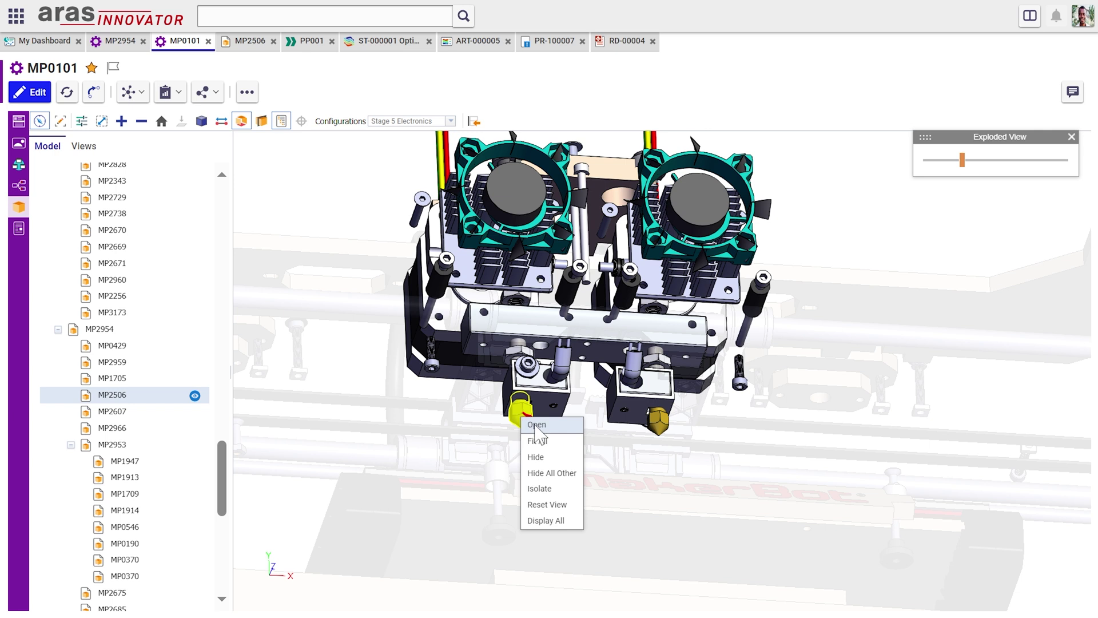
left_click(536, 425)
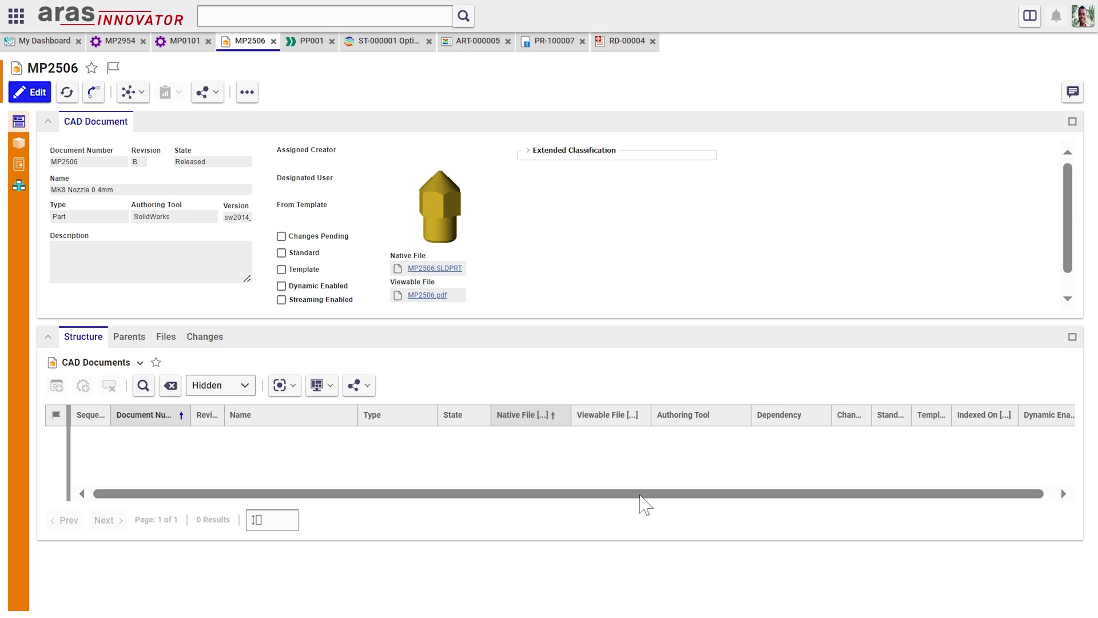
- Go back from CAD document MP2506 to the Extruder part MP2954's relationship graph
left_click(125, 49)
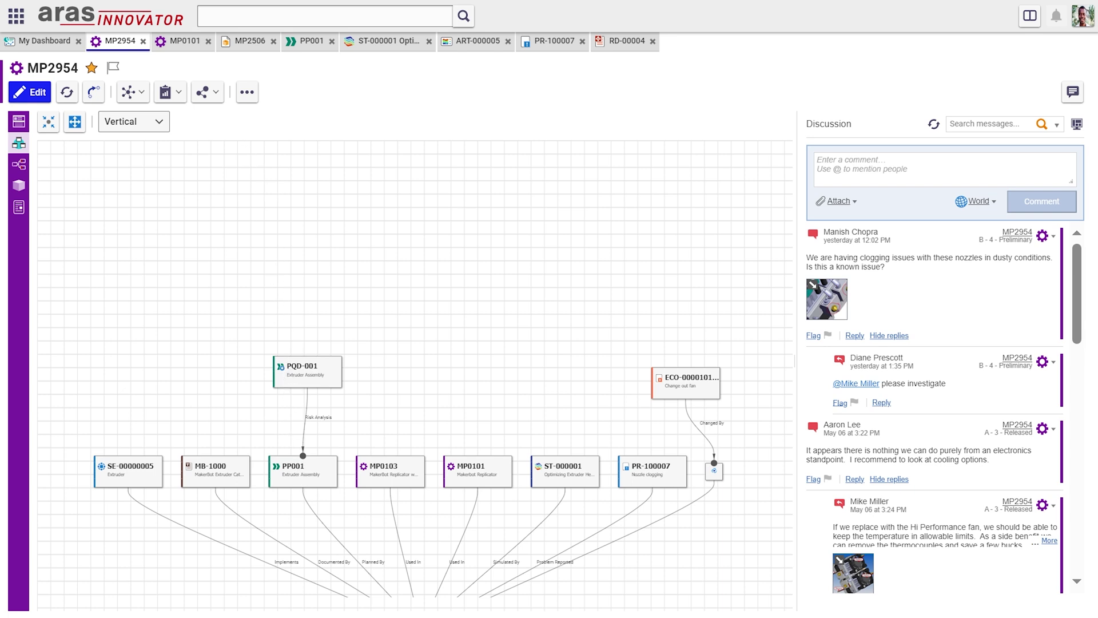
right_click(303, 474)
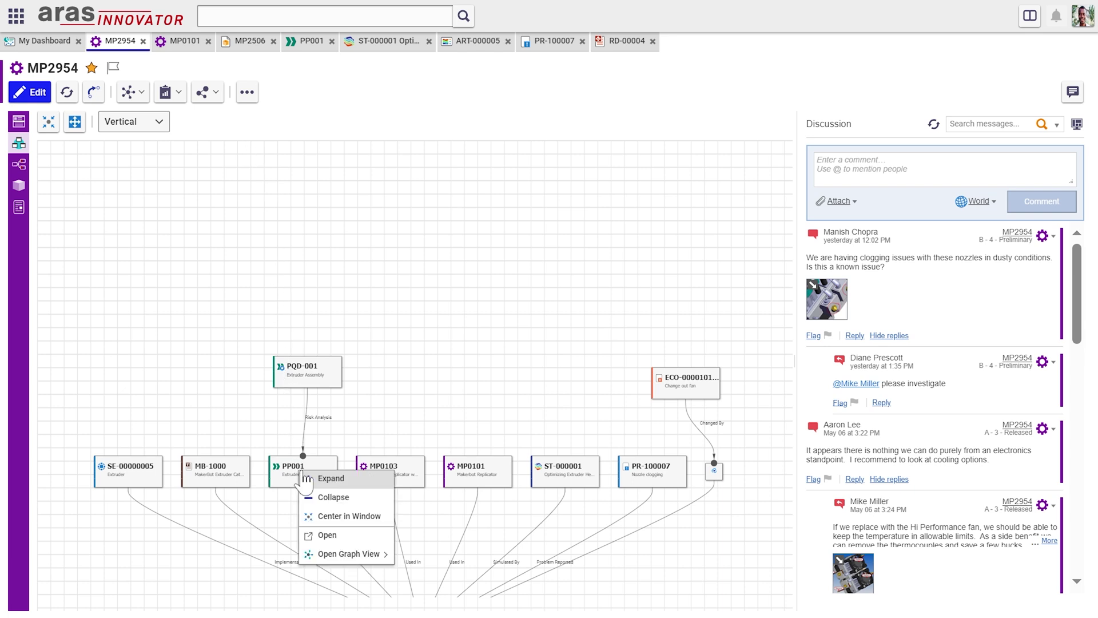
left_click(312, 536)
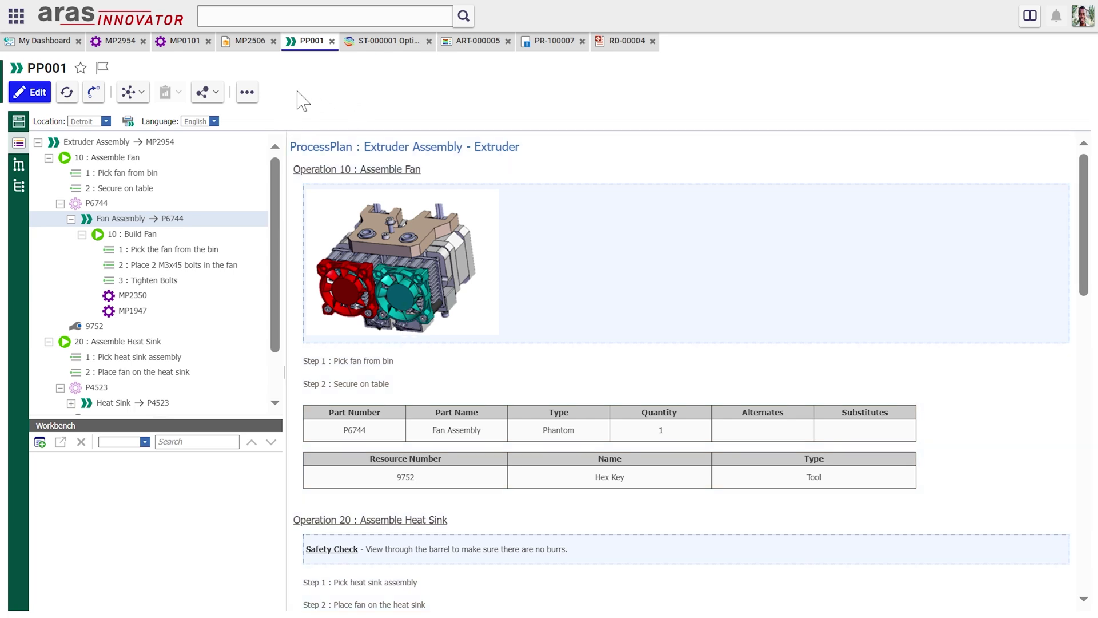
left_click(121, 44)
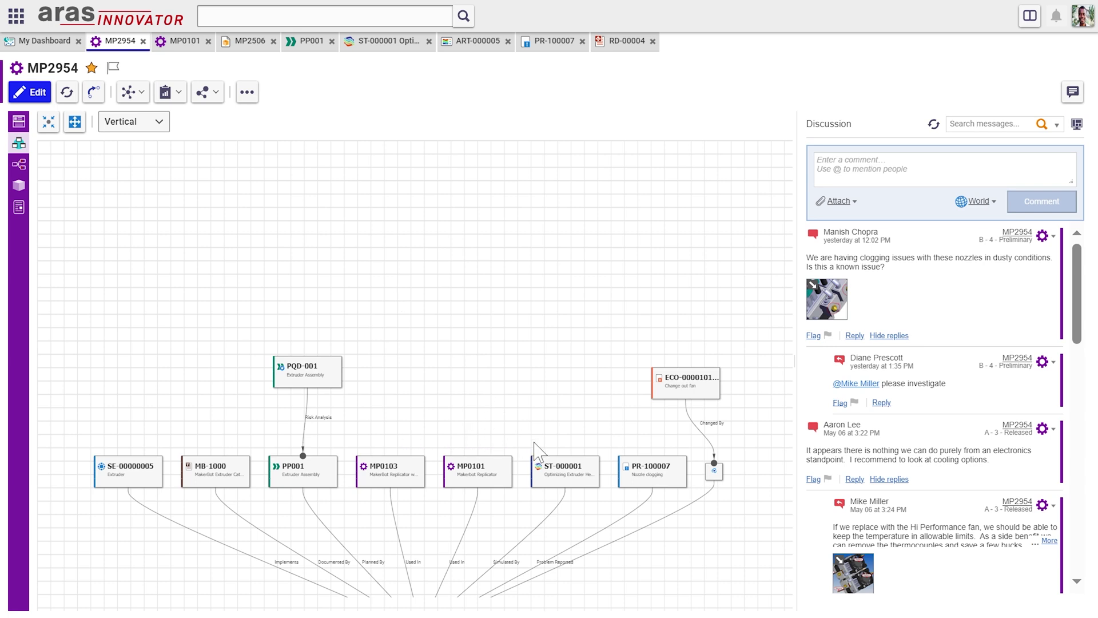
- Open simulation study ST-000001 and show its relationship graph
right_click(550, 468)
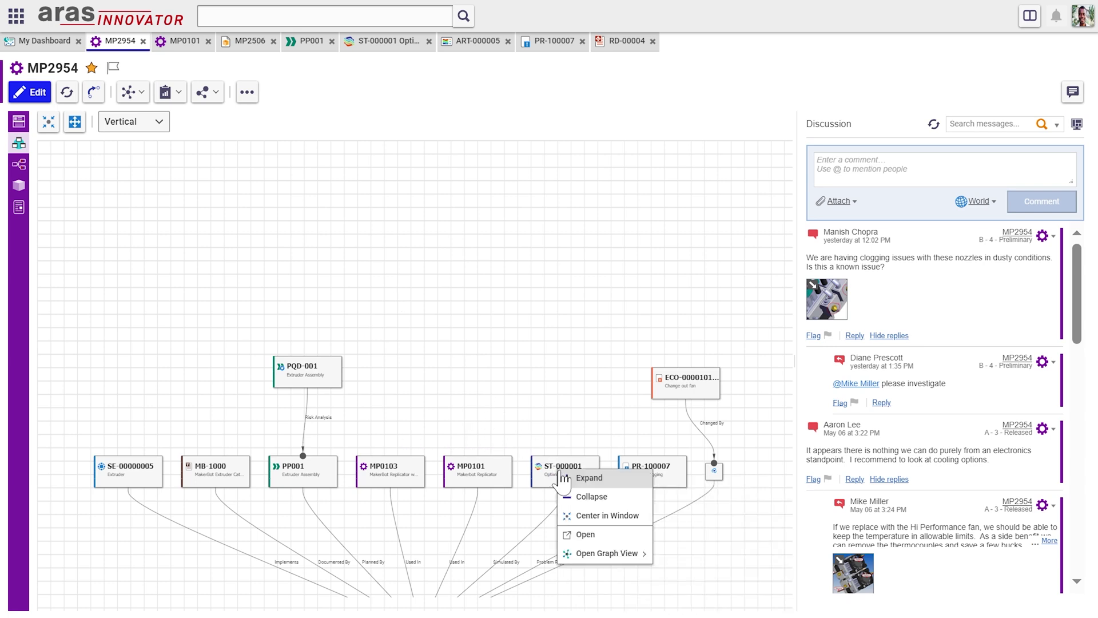
left_click(572, 532)
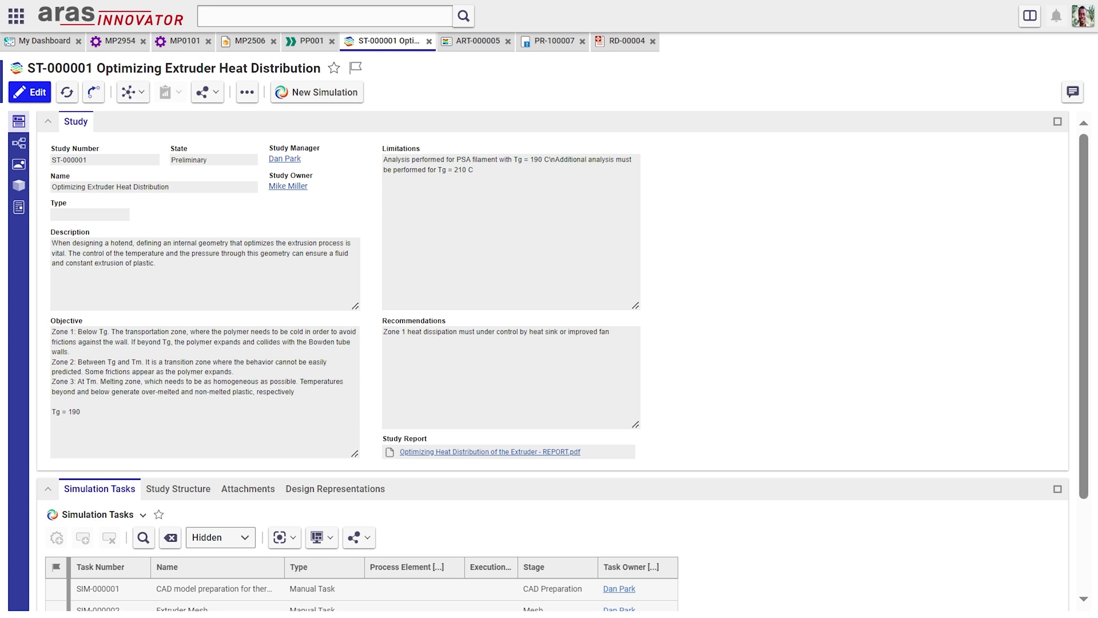
left_click(18, 143)
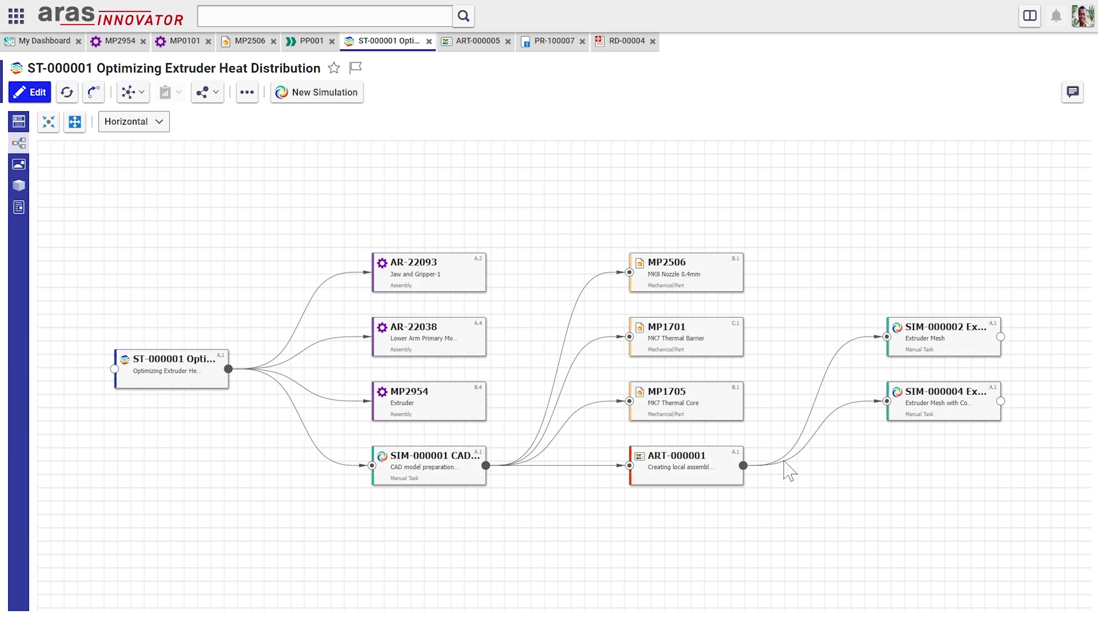
- Expand the graph downstream through SIM-000004, ART-000004 and SIM-000005 to reach ART-000005
left_click(1000, 401)
left_click_drag(811, 603, 1008, 603)
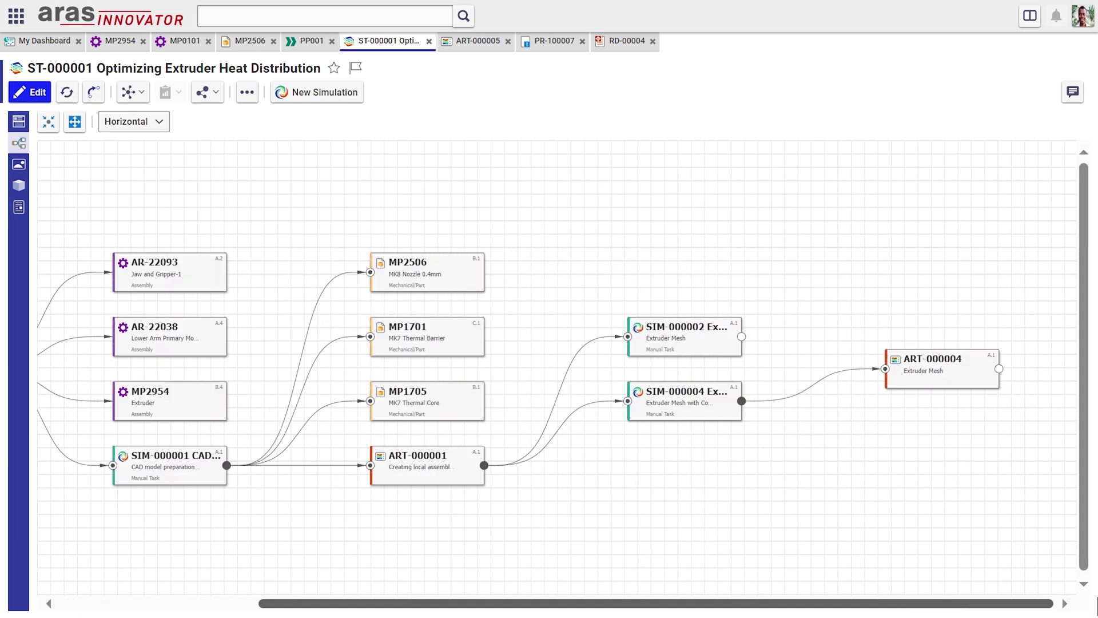
left_click(999, 369)
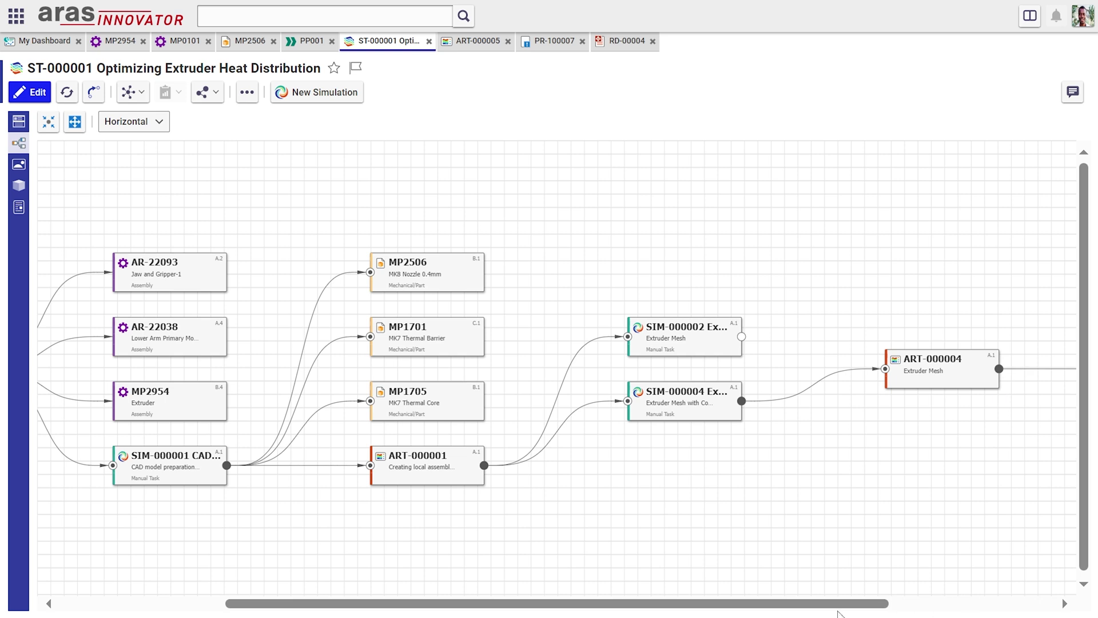
left_click_drag(844, 603, 1055, 605)
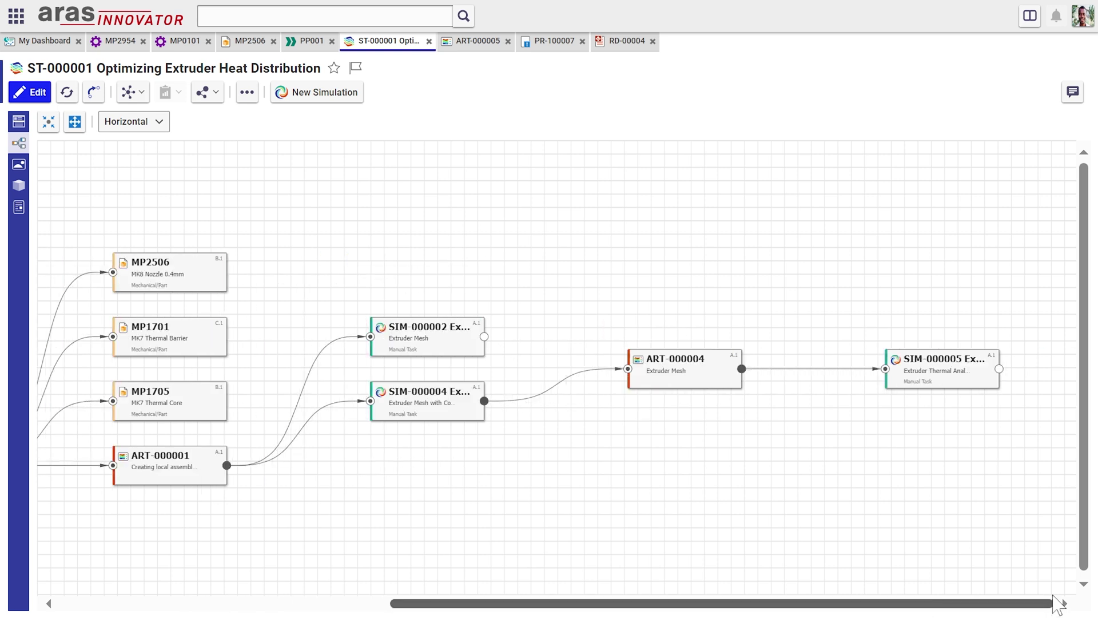
left_click(1000, 369)
left_click_drag(883, 605, 1026, 605)
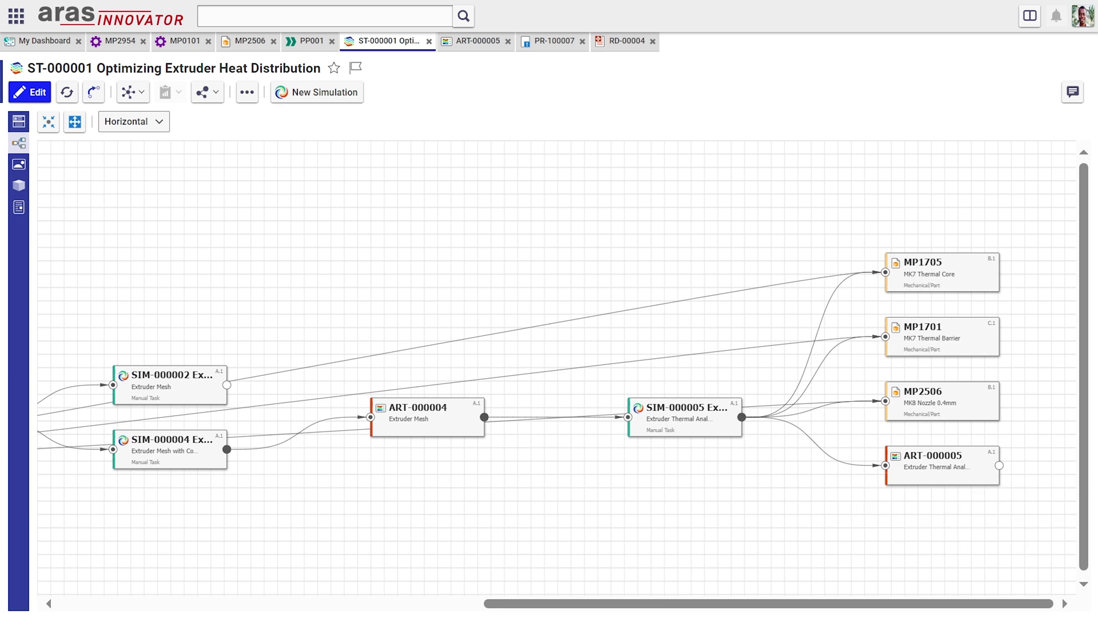
right_click(961, 464)
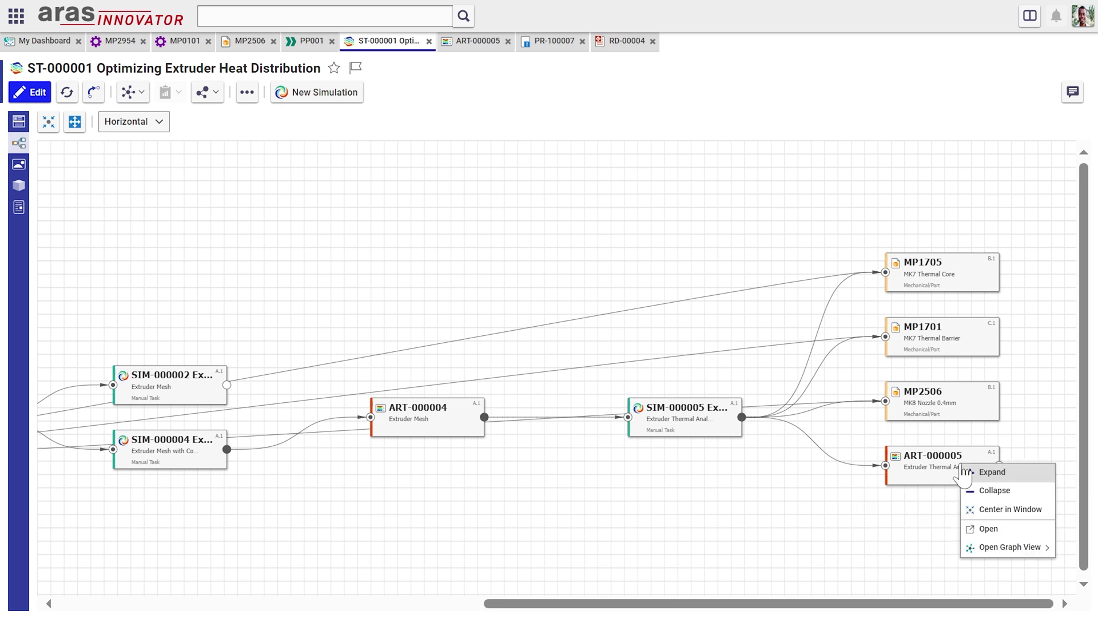
- Open ART-000005 and rotate the Extruder Analysis Post2A temperature plot on the 3D model
left_click(980, 531)
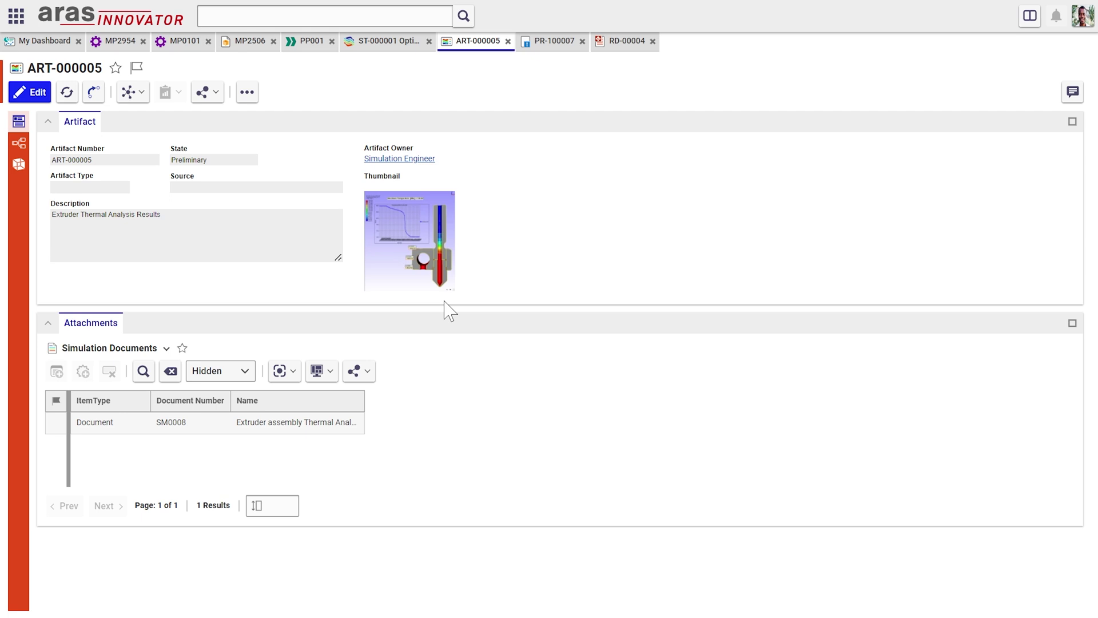
left_click(19, 164)
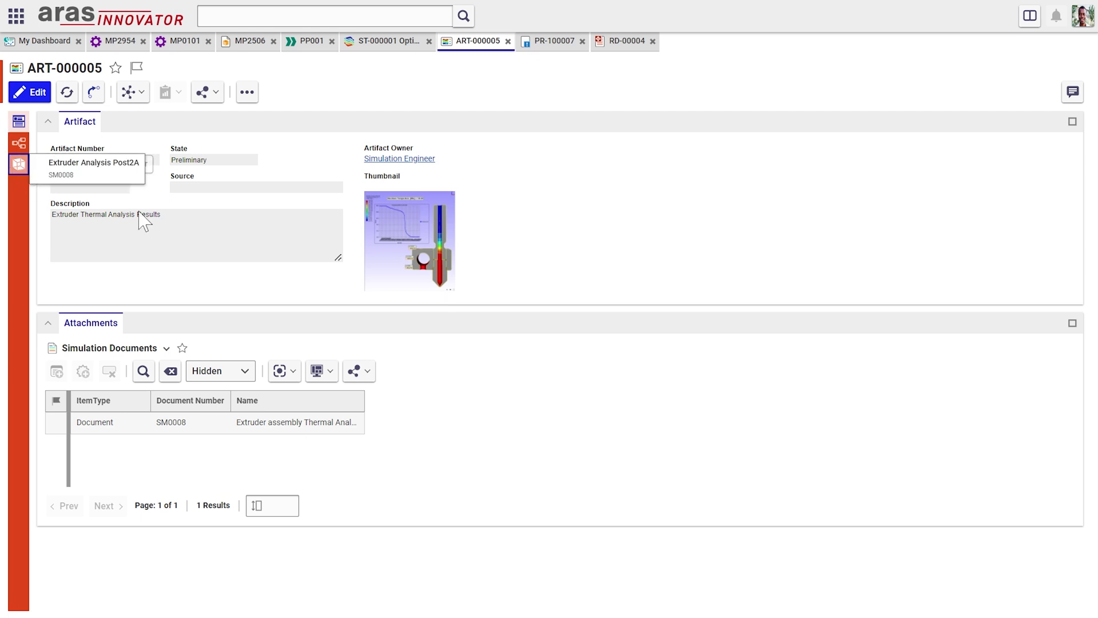
left_click(92, 166)
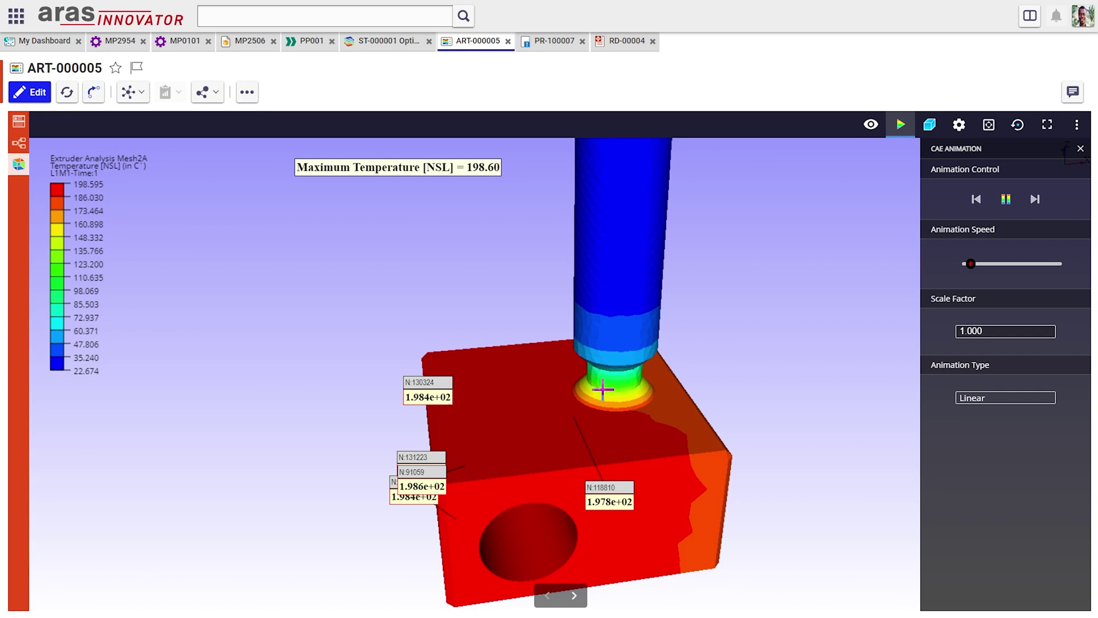
left_click_drag(603, 390, 502, 330)
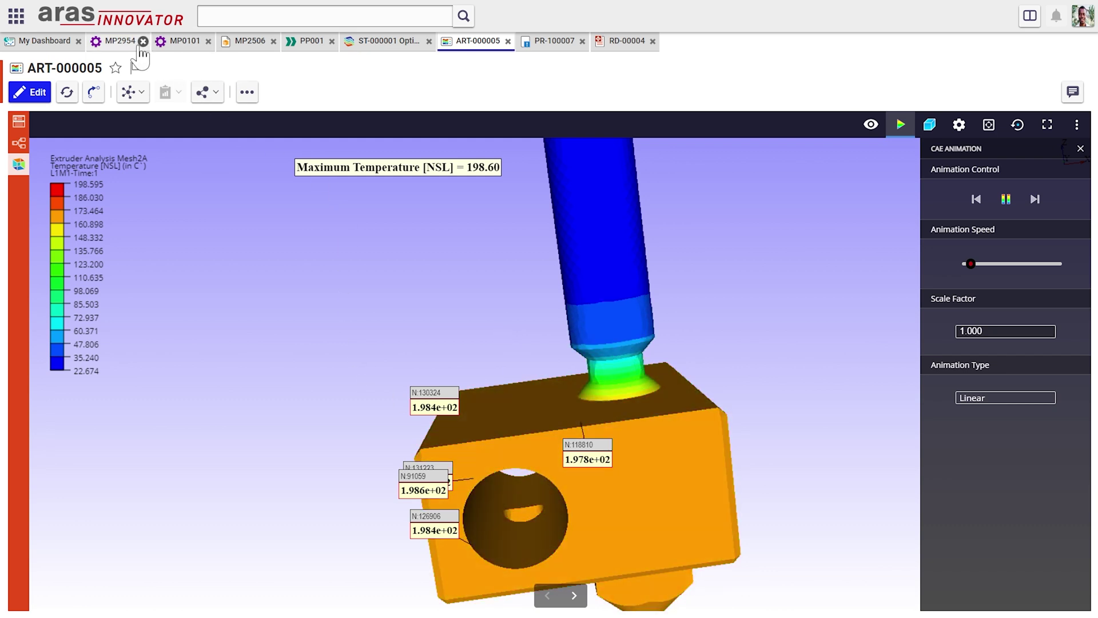
- From MP2954, open the PR-100007 Nozzle clogging problem report graph
left_click(131, 55)
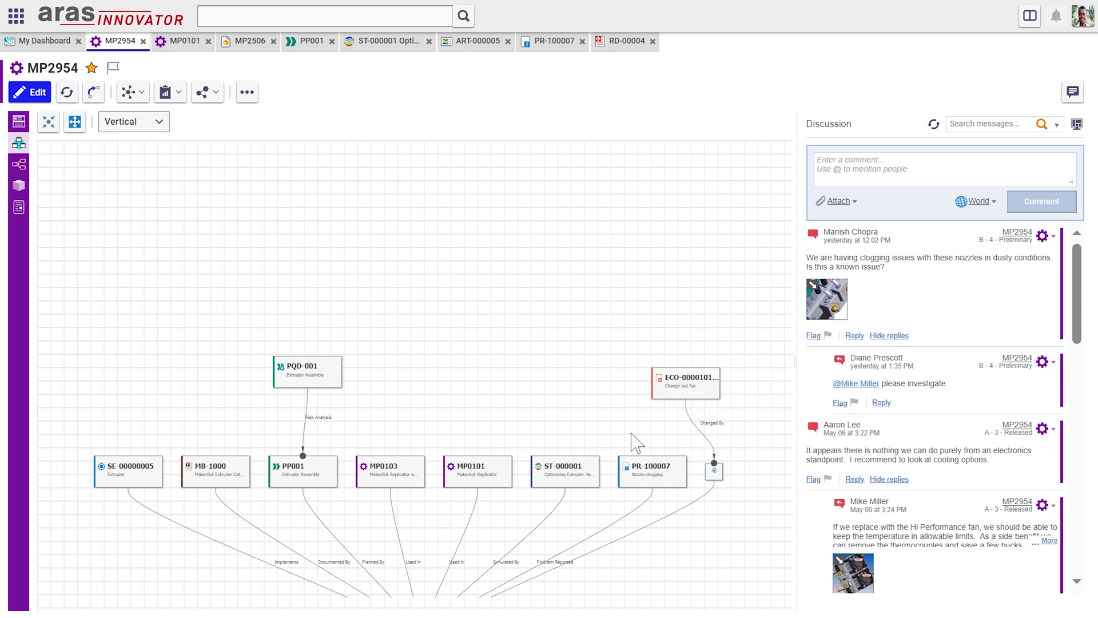
right_click(636, 478)
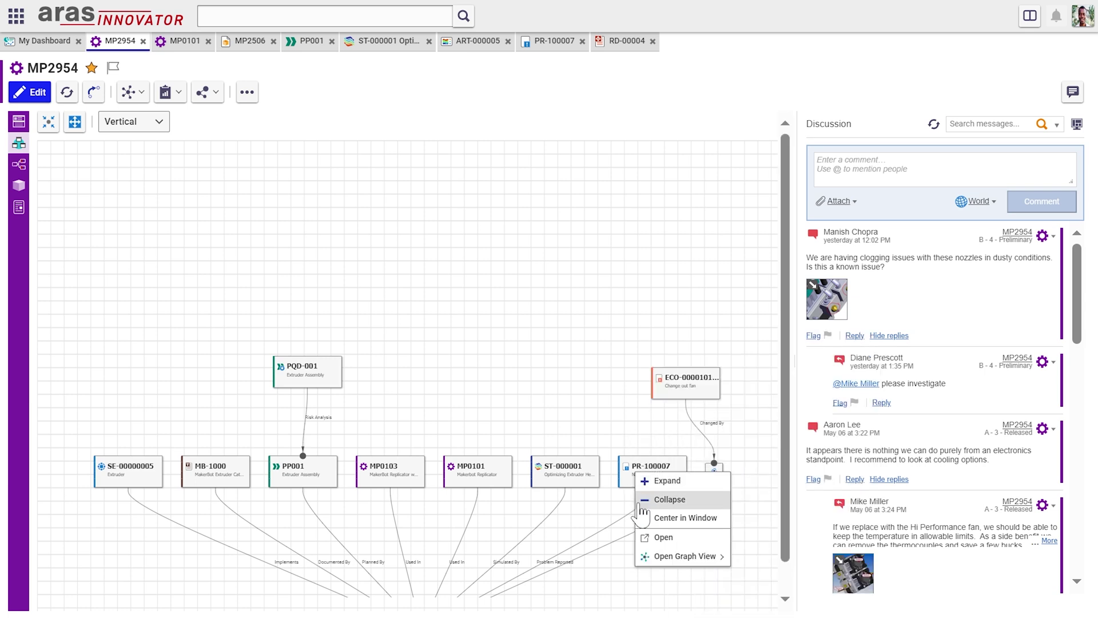
left_click(641, 540)
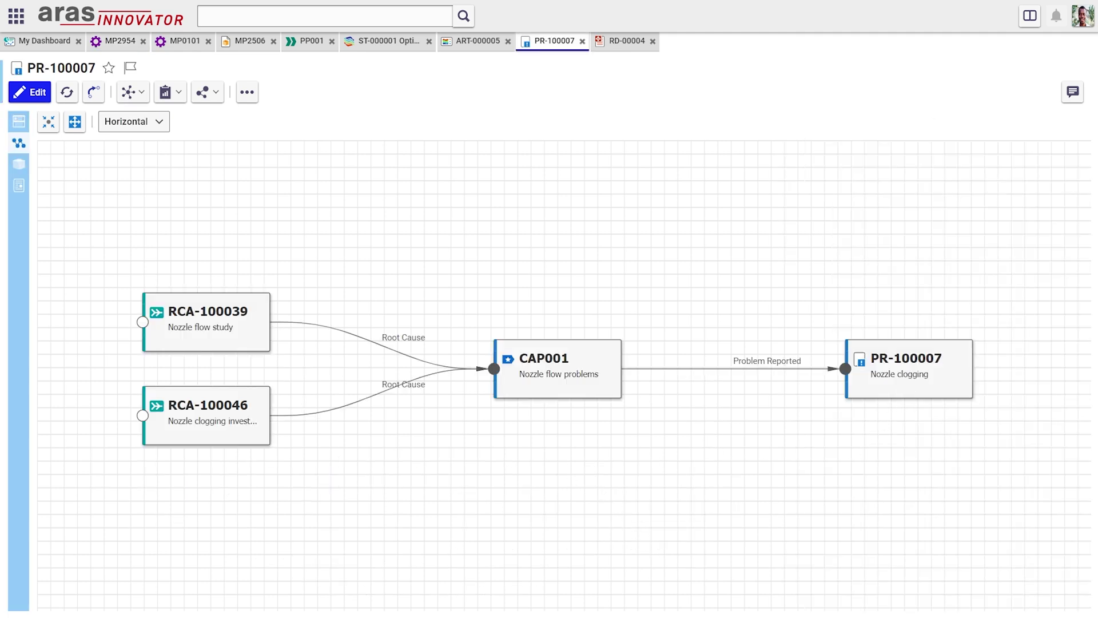
- Expand upstream from RCA-100046 through CAU-100008 and DQD-0021A, then open requirement RD-00004
mouse_move(920, 380)
left_click(144, 416)
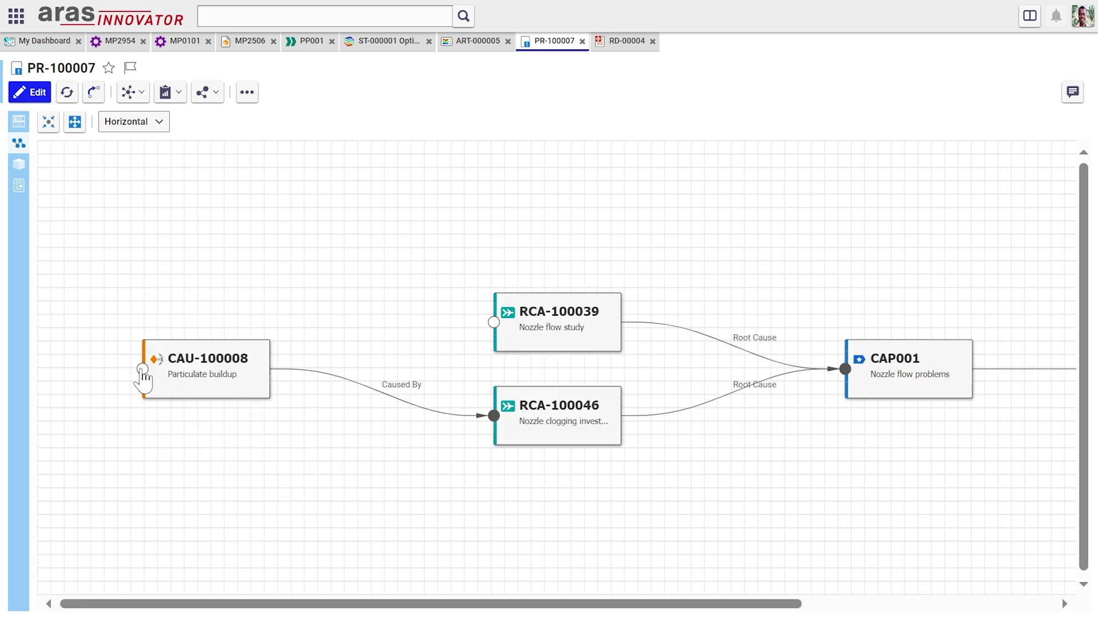
left_click(142, 369)
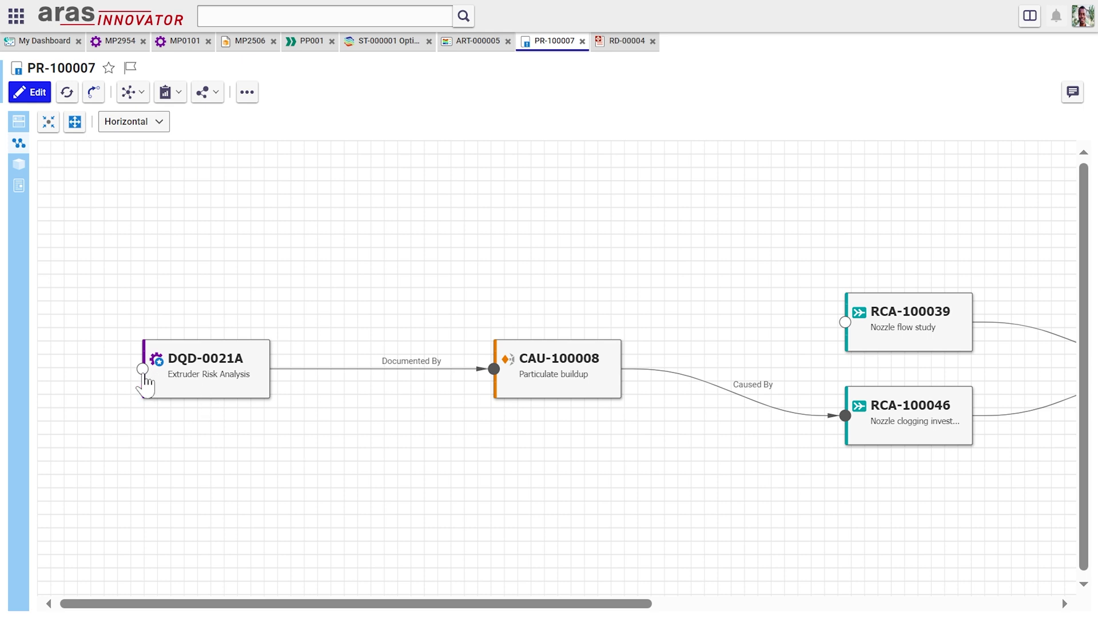
left_click(143, 369)
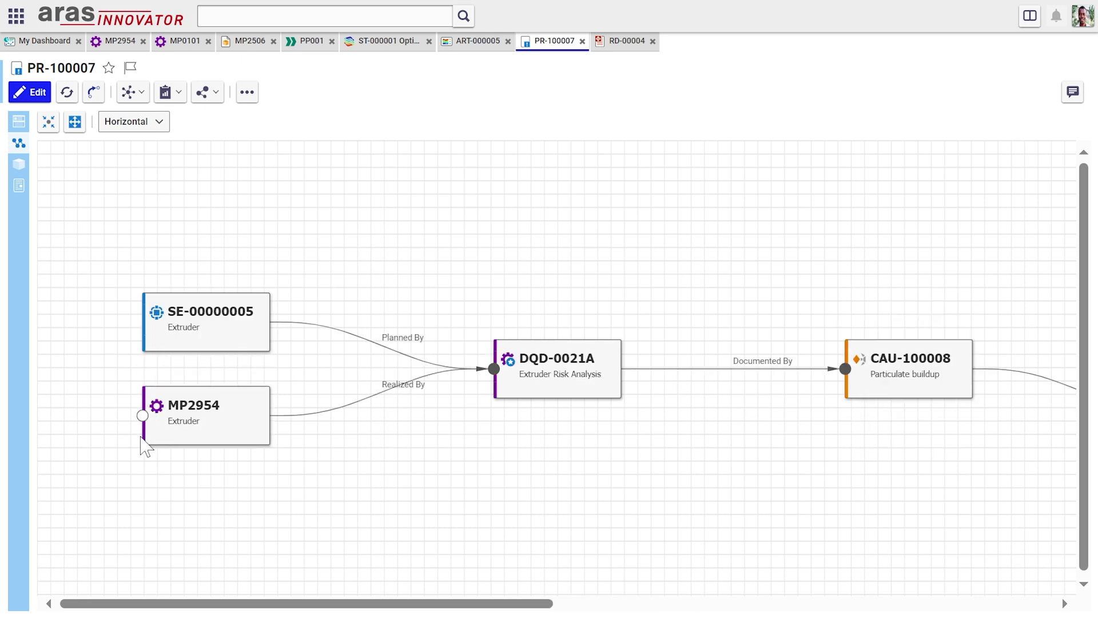
left_click(142, 415)
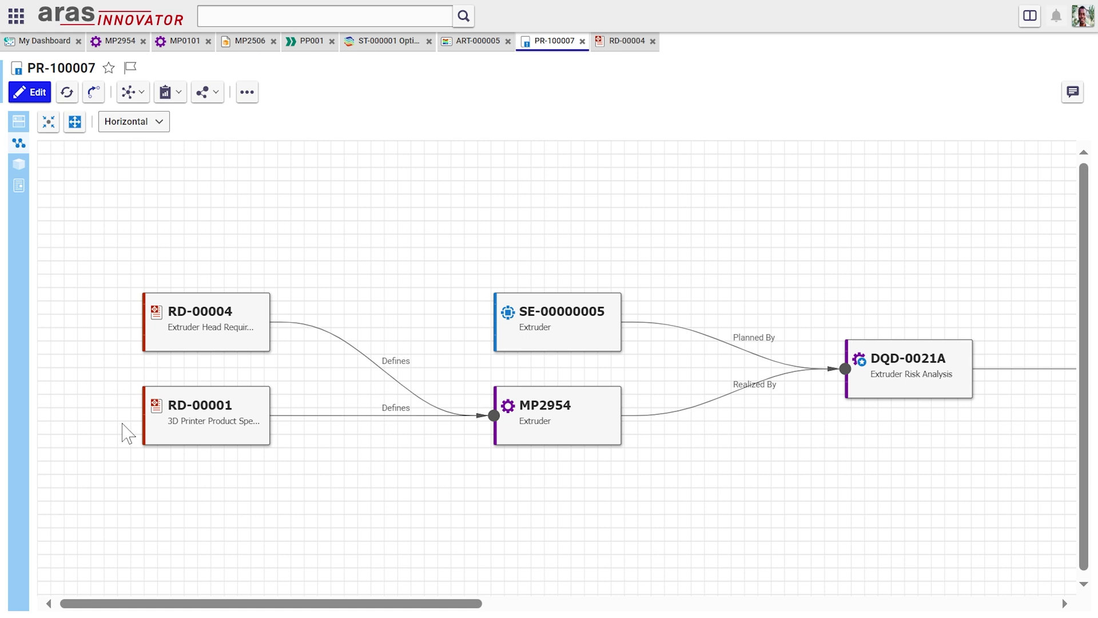
right_click(211, 318)
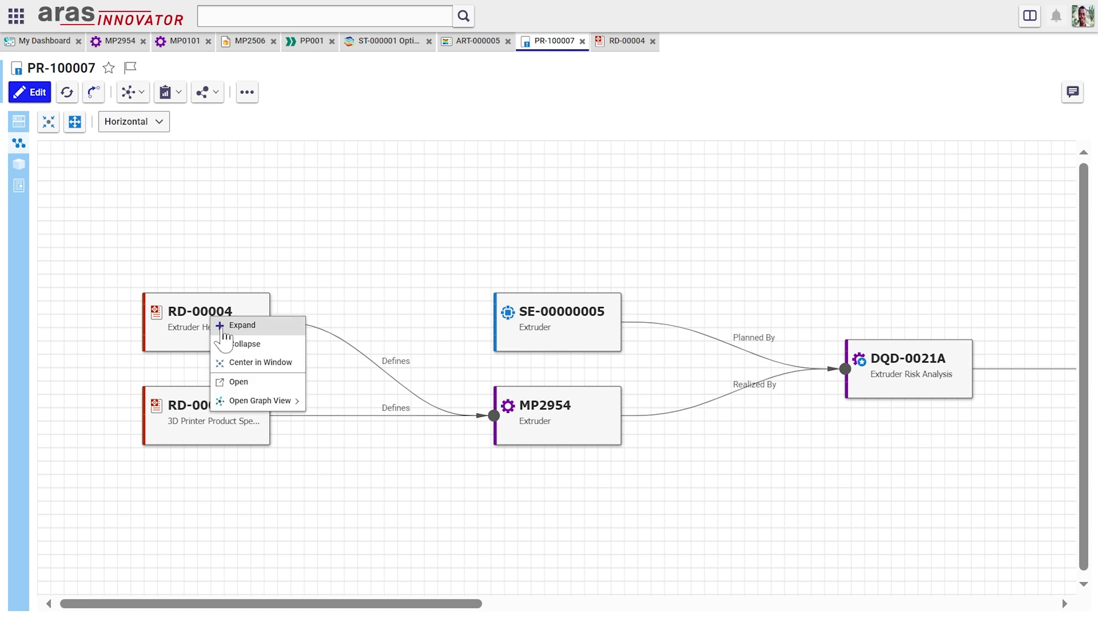
left_click(243, 382)
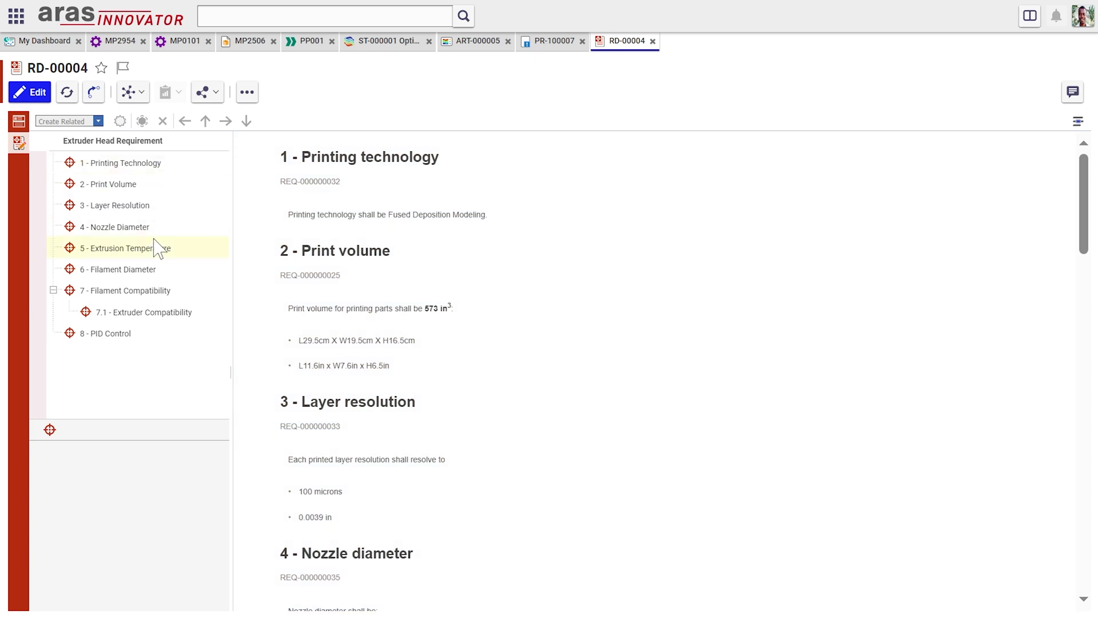
- Check the 4 - Nozzle Diameter requirement, then Fit All on the PR-100007 graph
left_click(187, 226)
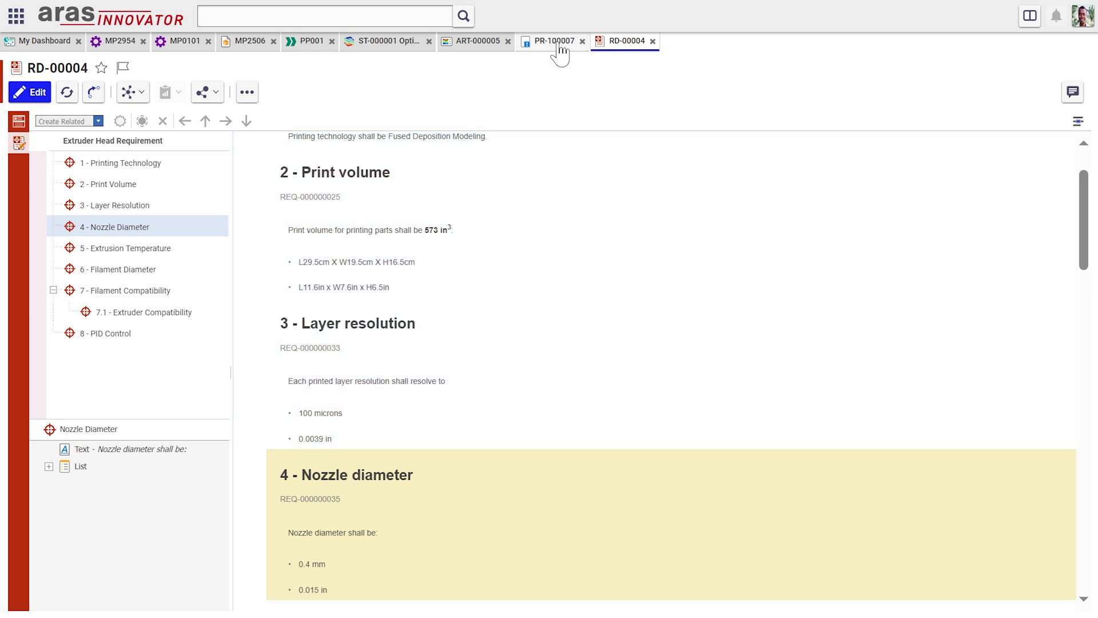
left_click(558, 41)
right_click(359, 246)
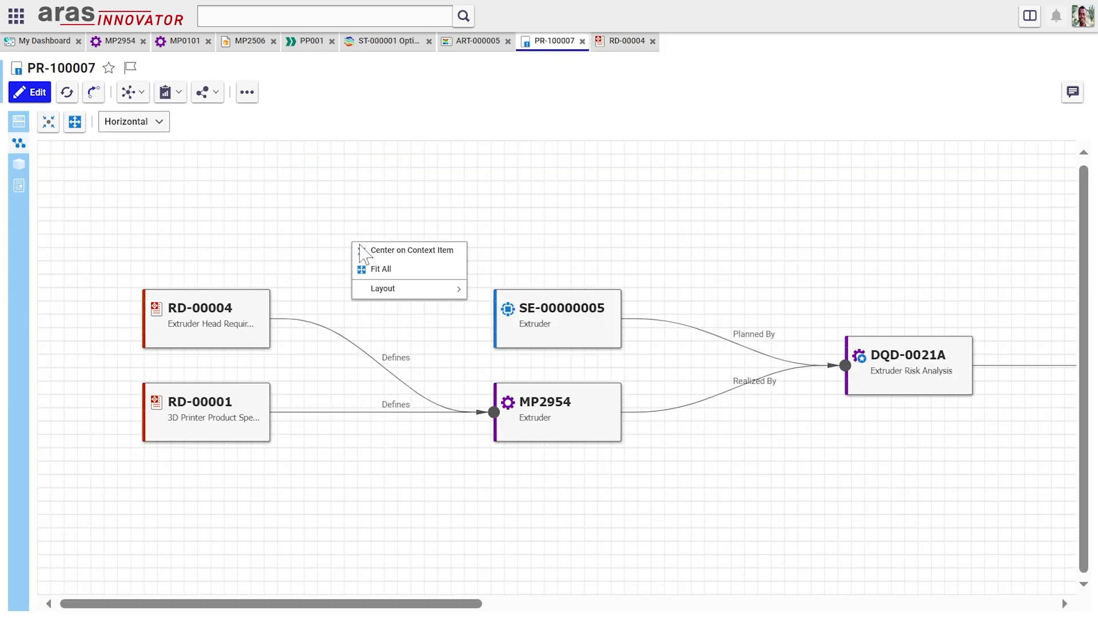
left_click(367, 272)
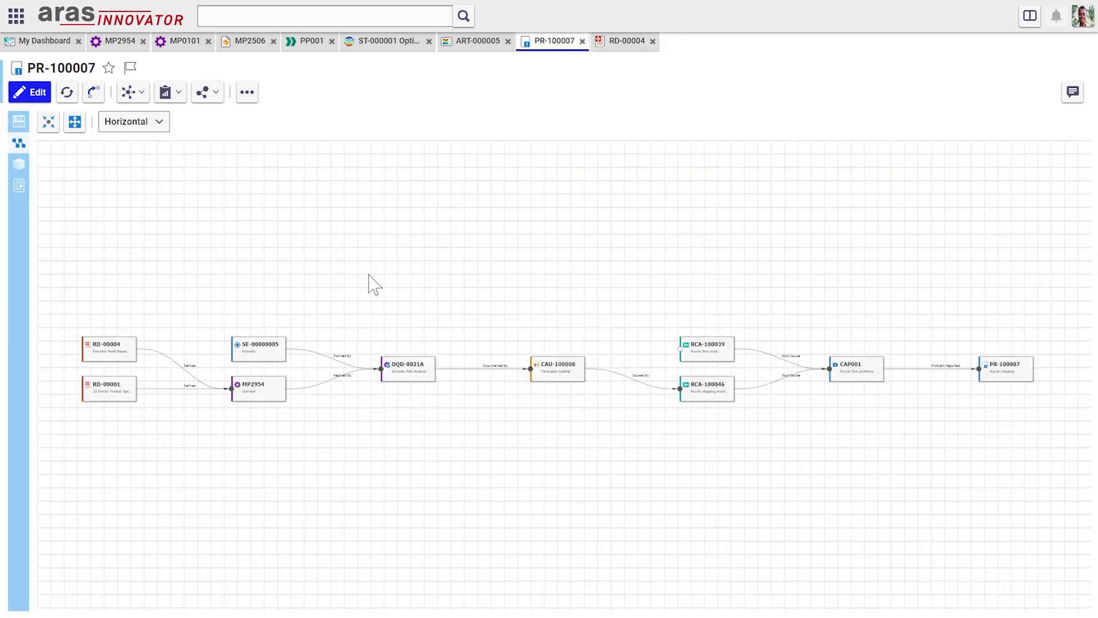